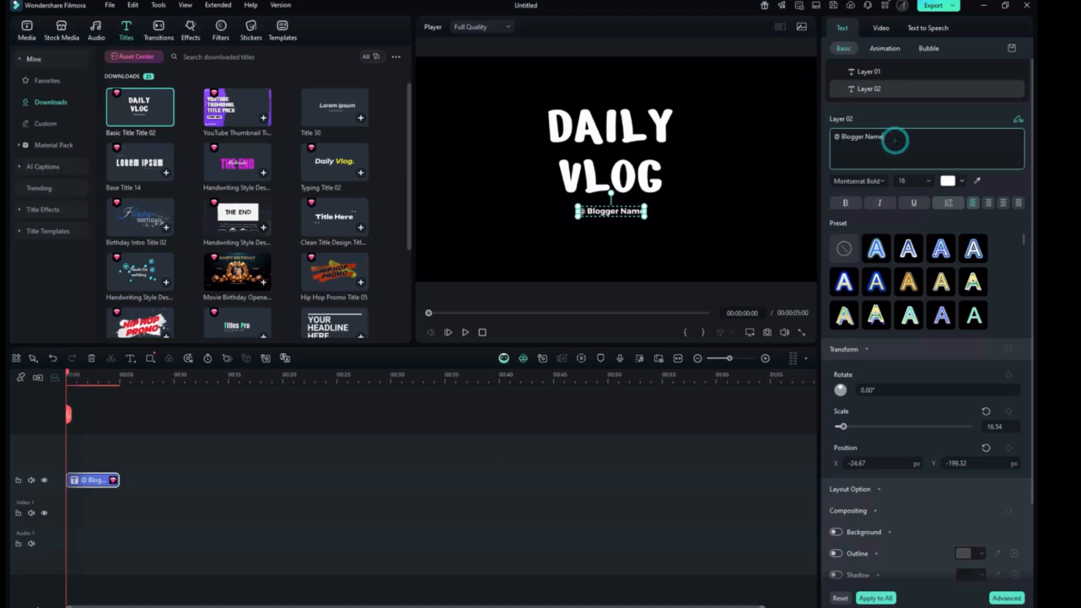
- Replace the Blogger Name placeholder in Layer 02 of the Daily Vlog title with the creator's name, keeping the @ sign
key(BackSpace)
key(BackSpace)
key(BackSpace)
key(BackSpace)
key(BackSpace)
key(BackSpace)
key(BackSpace)
key(BackSpace)
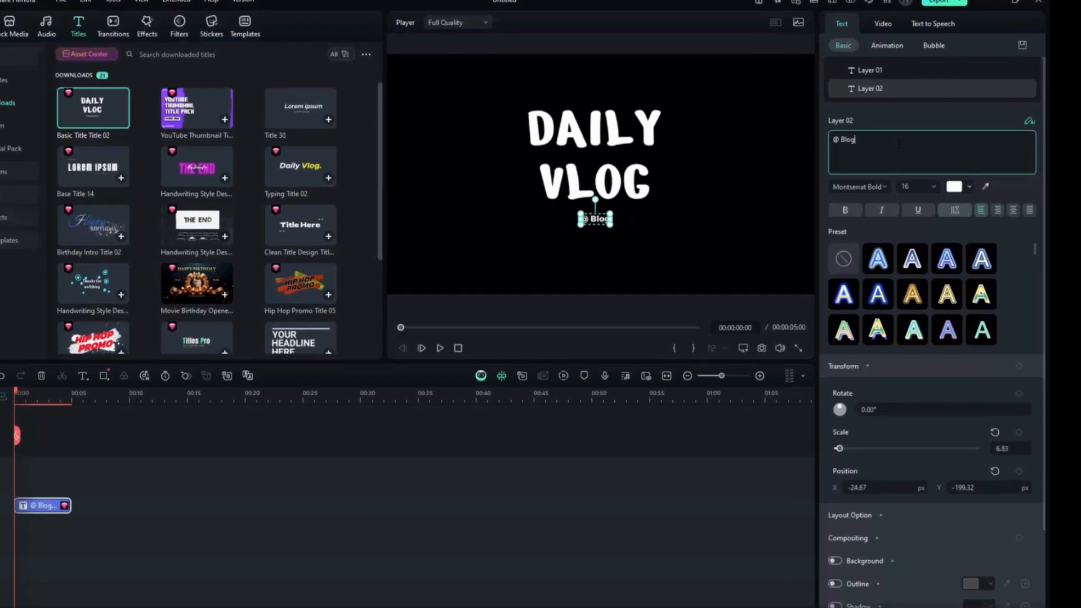
key(BackSpace)
key(BackSpace)
key(BackSpace)
key(BackSpace)
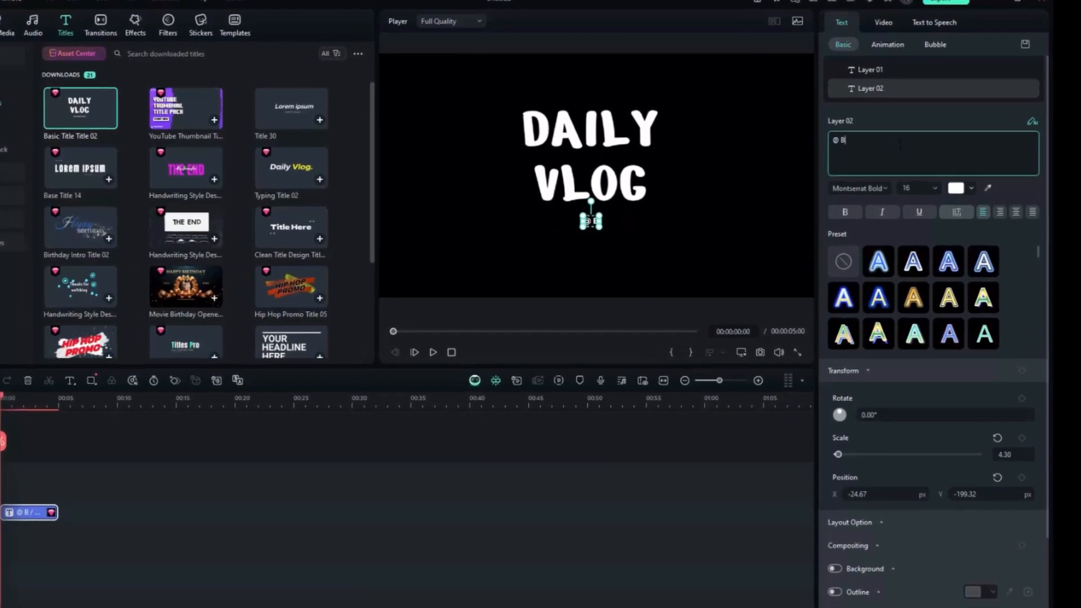
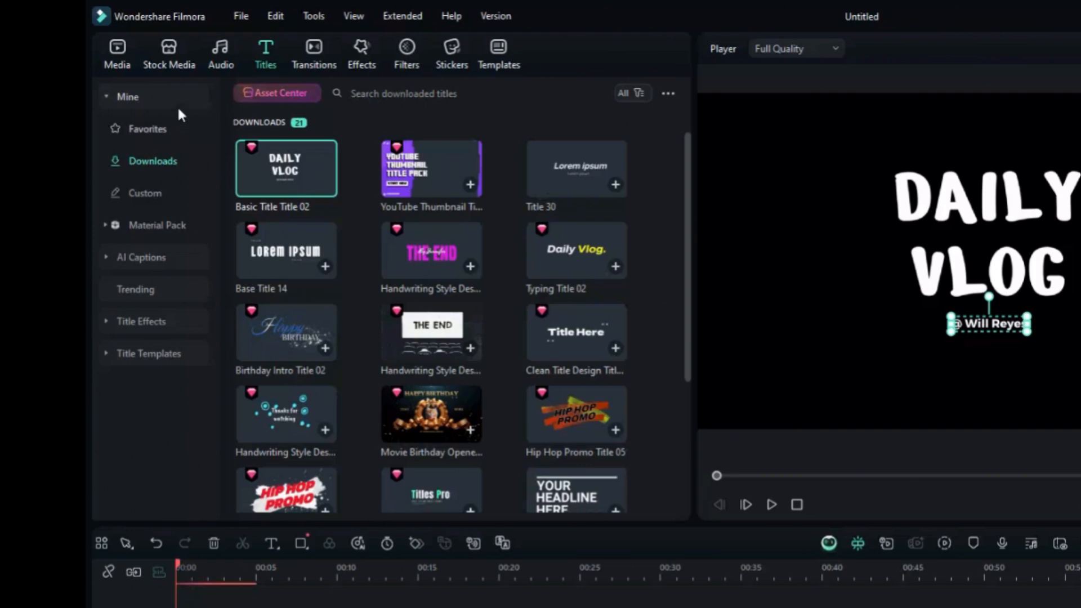
- Search the stock media library for fireworks
click(171, 59)
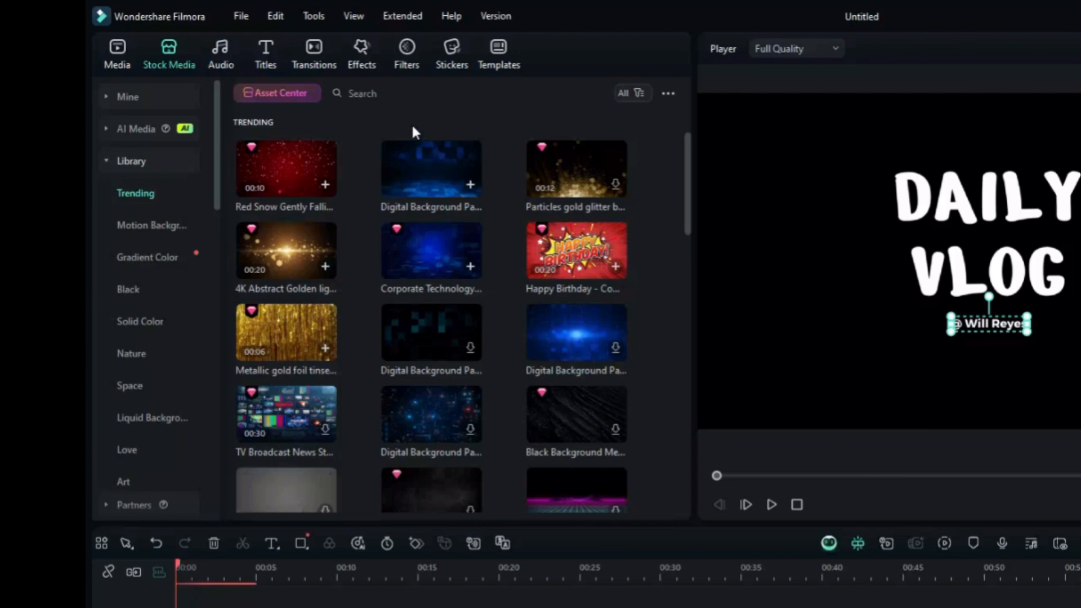
click(389, 93)
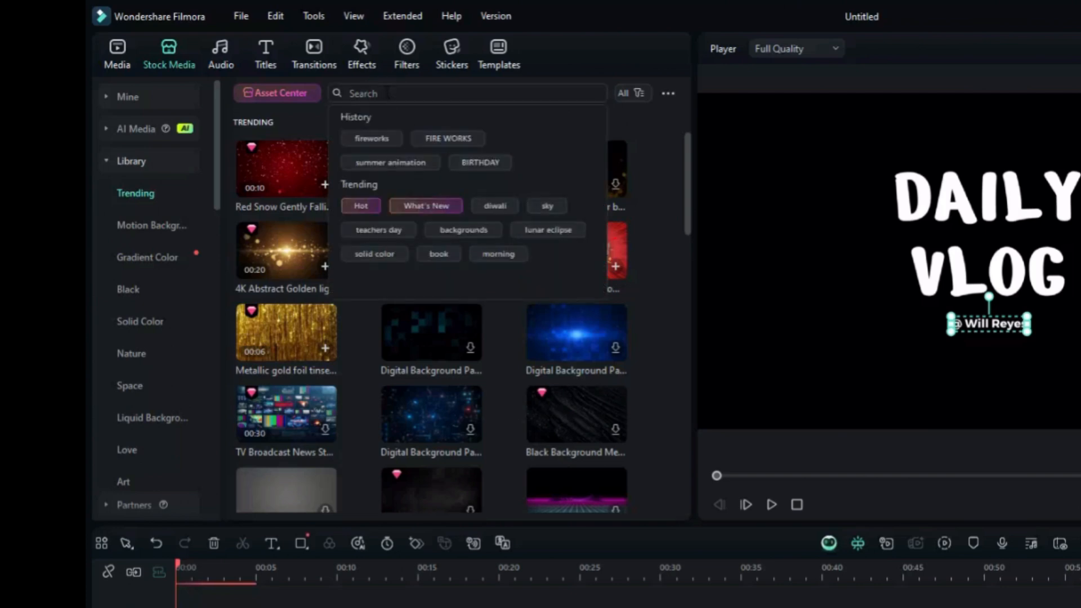
text(fire)
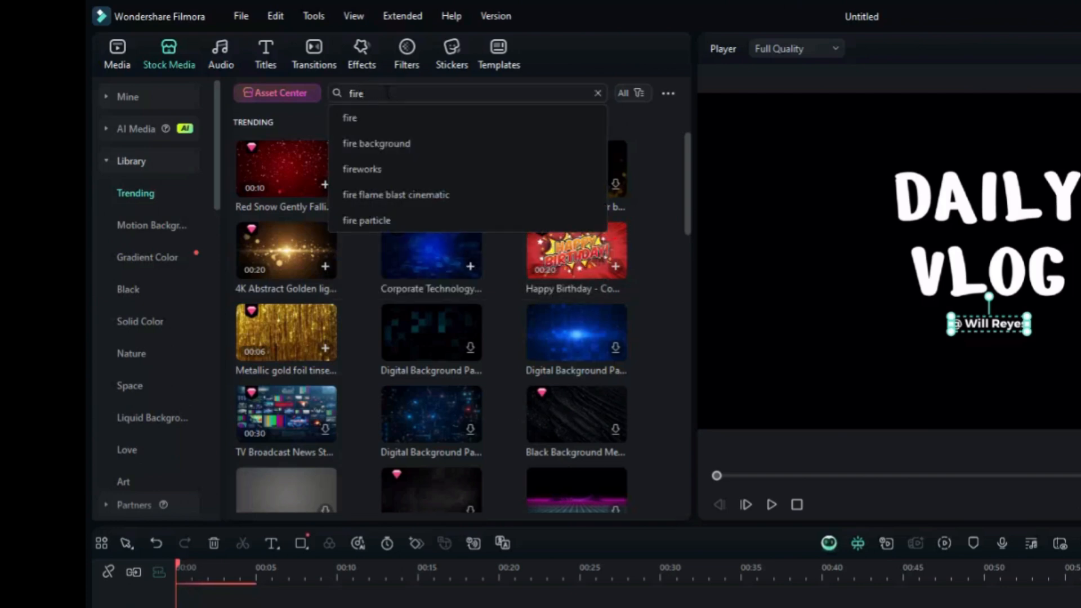
click(377, 170)
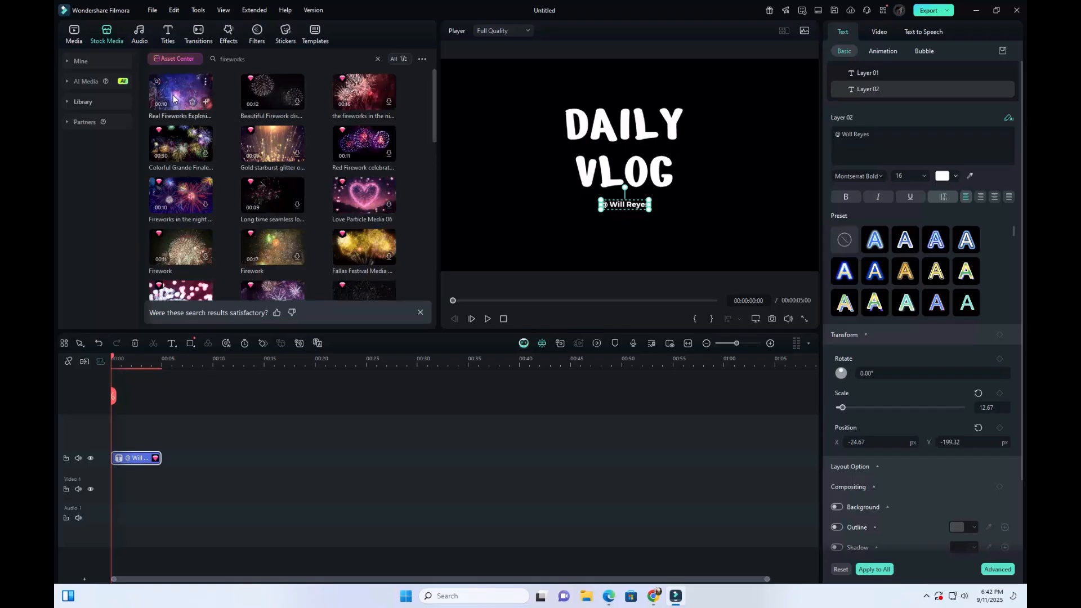
- Add the Real Fireworks Explosion clip to Video 1 beneath the title, match the project to 1920x1080 30fps, and preview it
drag(173, 95, 79, 494)
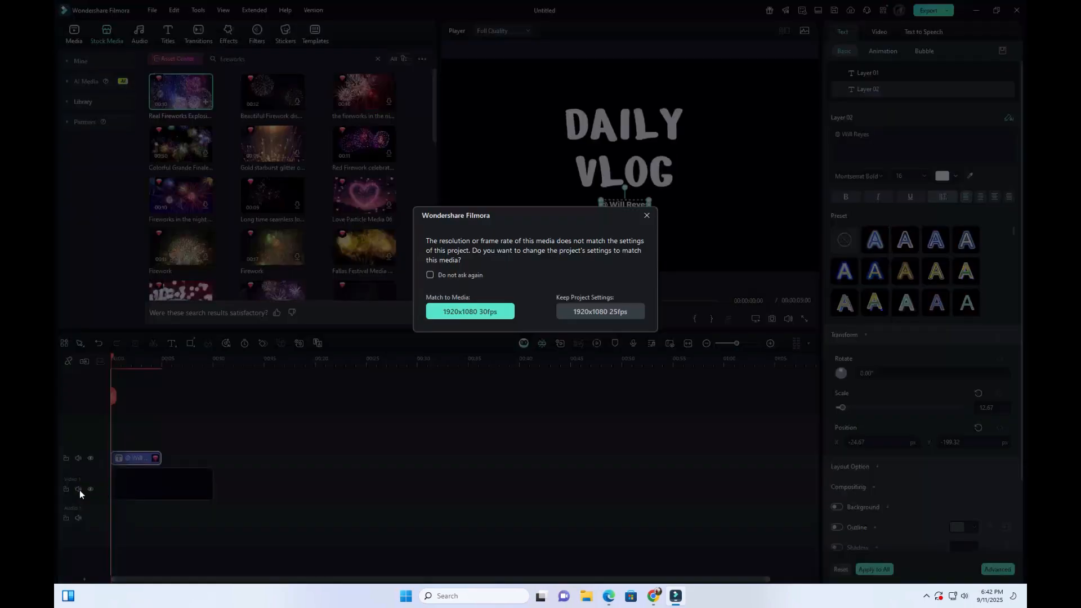
click(497, 317)
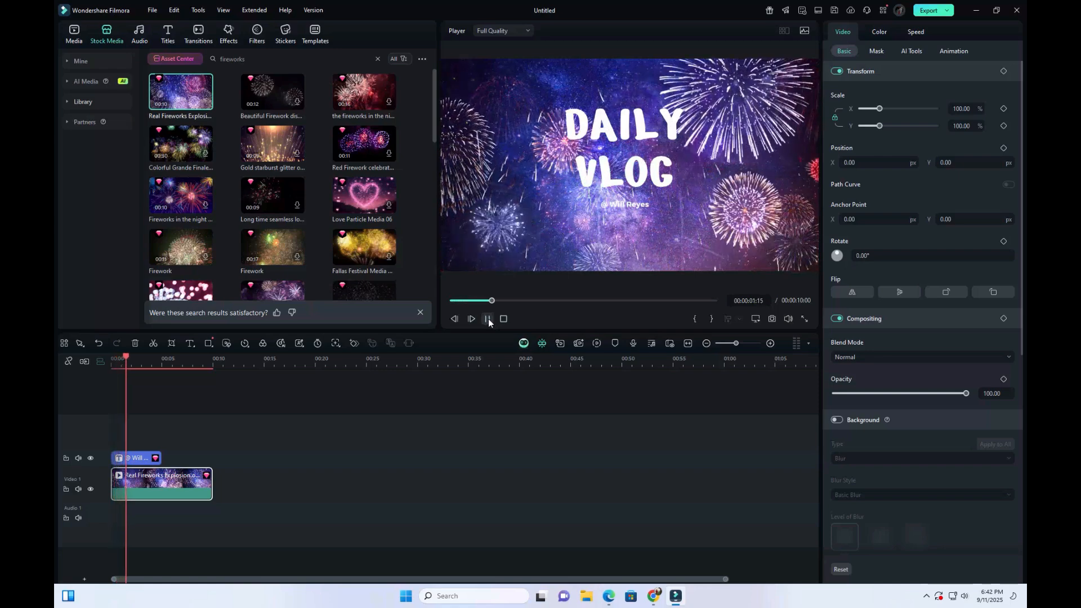
click(487, 318)
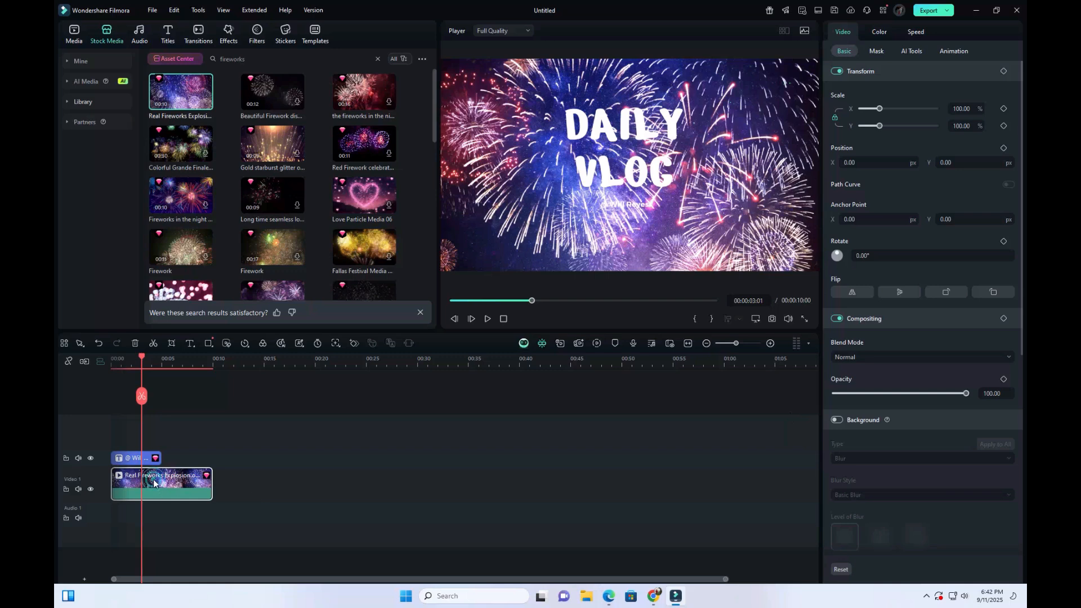
- Lower the fireworks clip's opacity to 56 and trim its end to 5 seconds, level with the title's end
drag(967, 393, 908, 393)
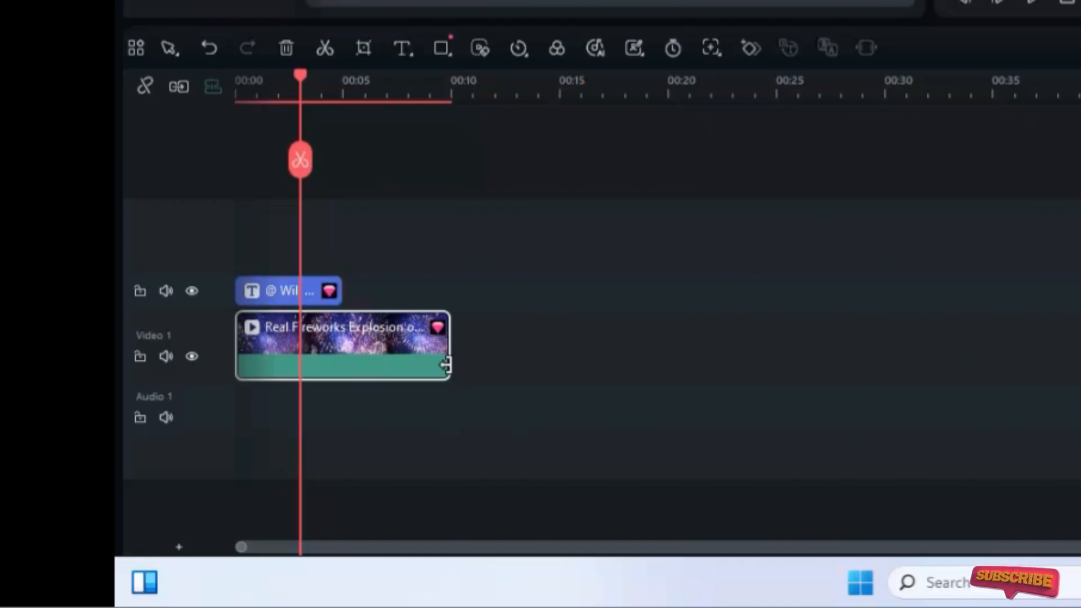
drag(211, 492, 211, 491)
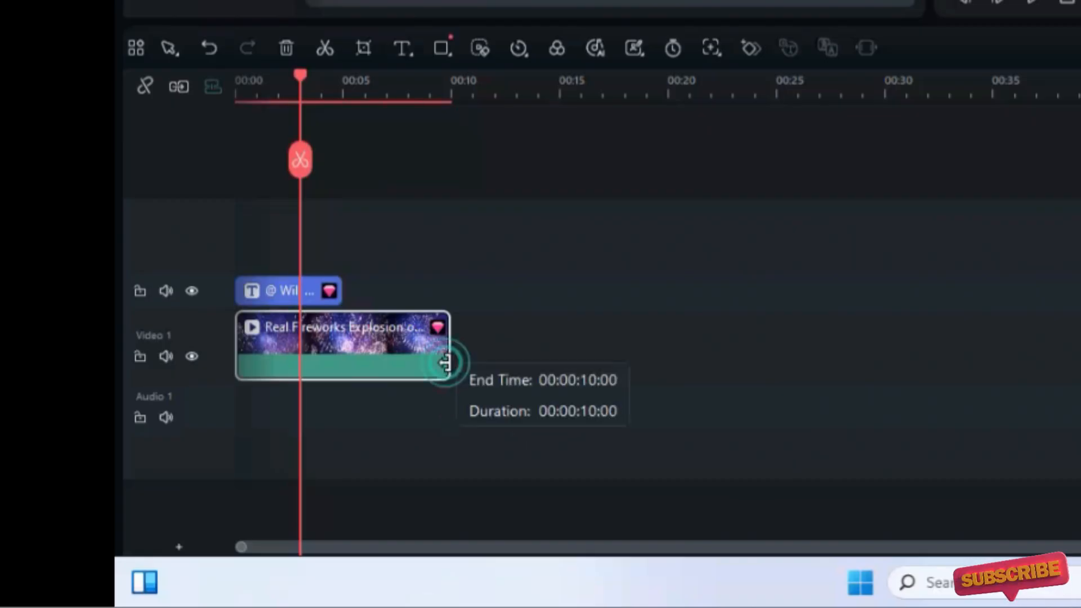
drag(446, 364, 338, 374)
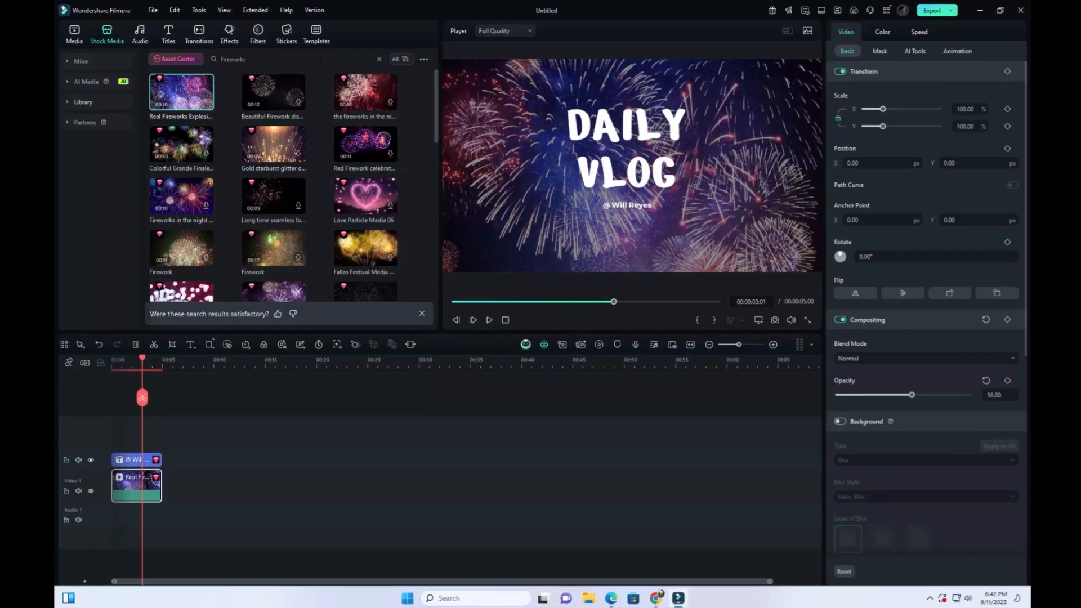
- Search the templates for photo wall
click(314, 34)
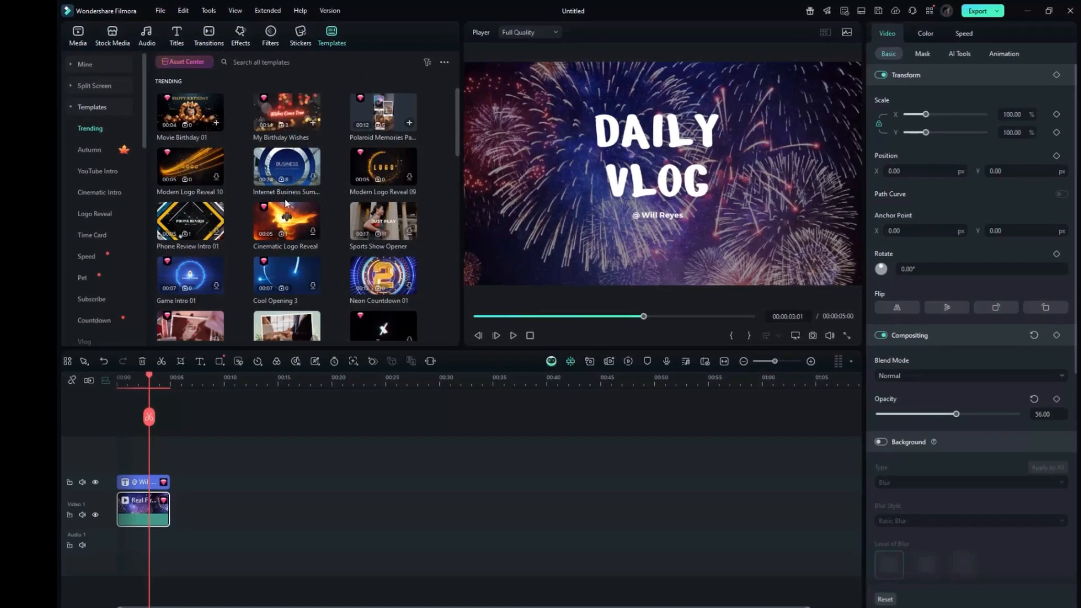
scroll(282, 200, down, 5)
scroll(296, 211, up, 2)
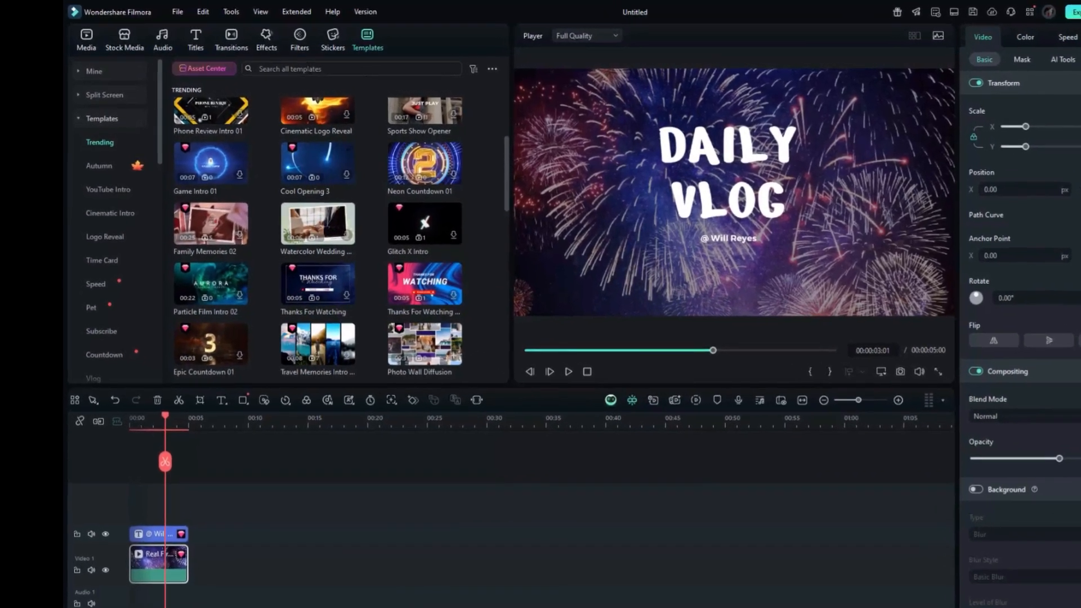
click(301, 66)
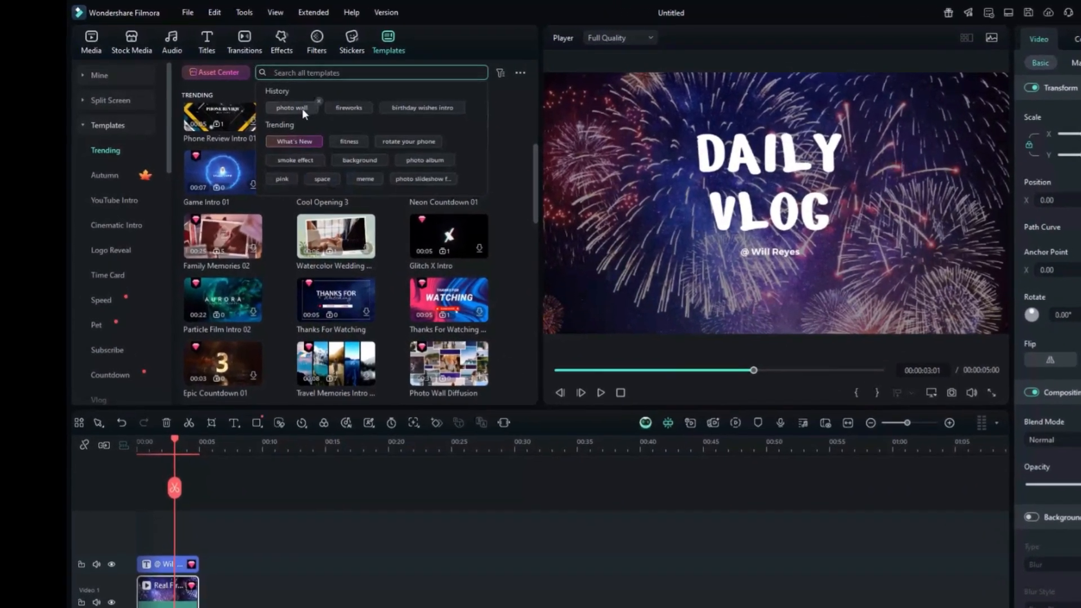
click(298, 107)
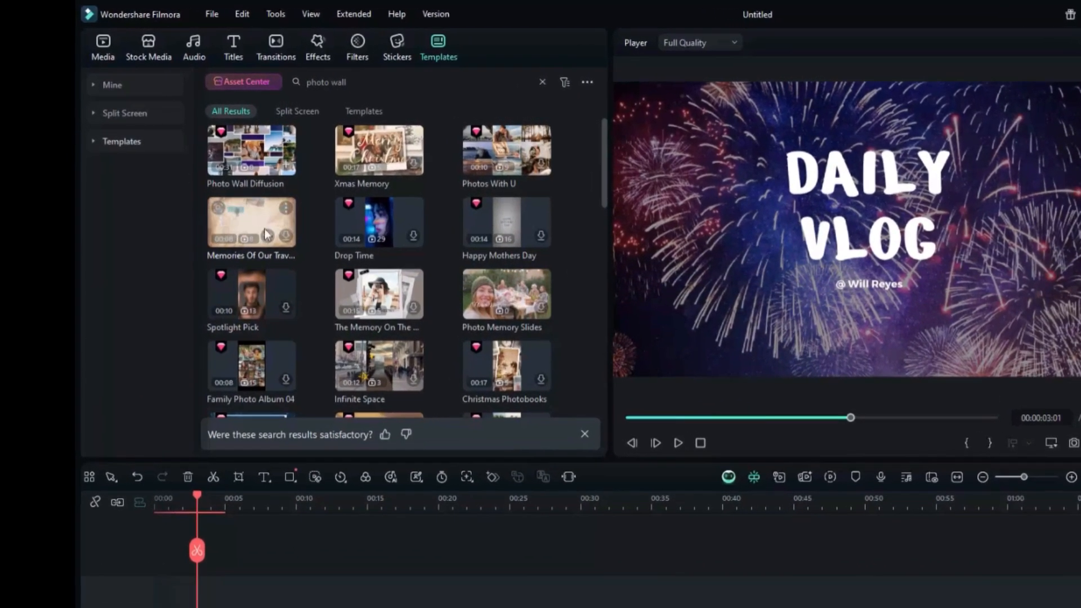
click(301, 173)
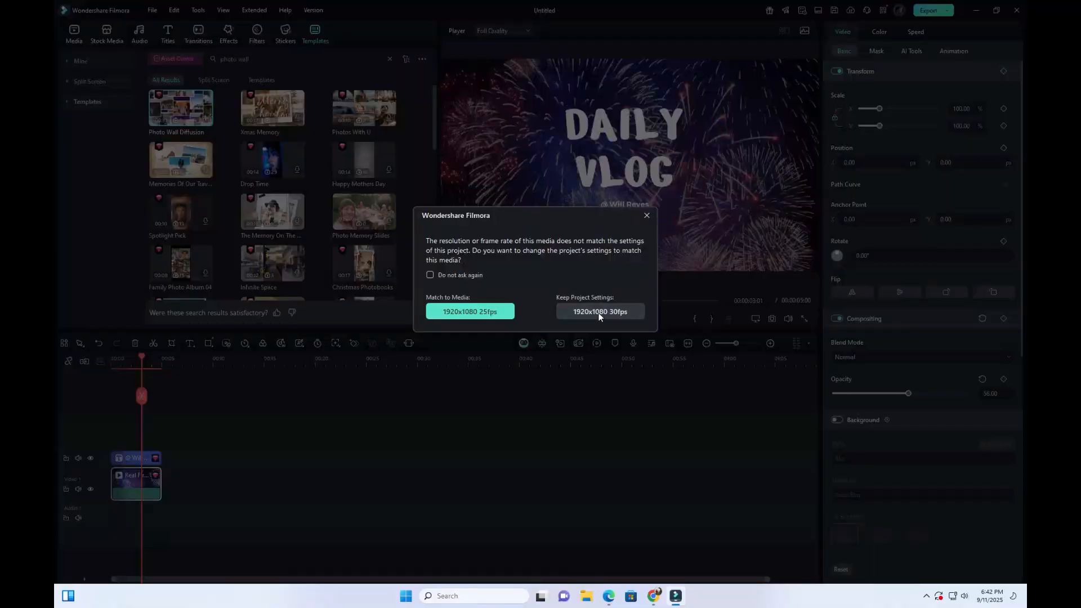
click(599, 312)
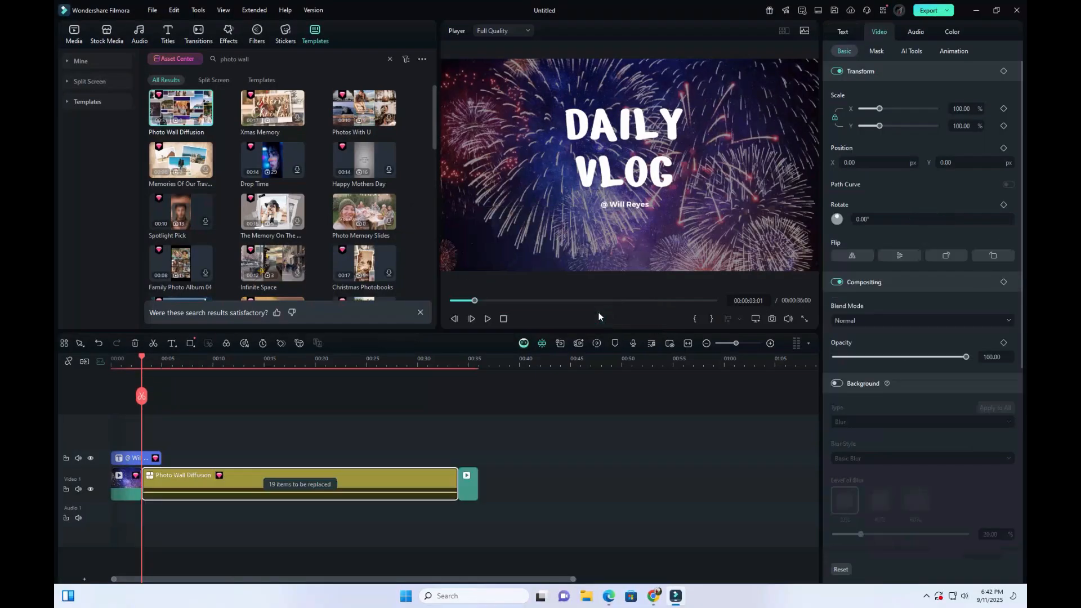
click(99, 344)
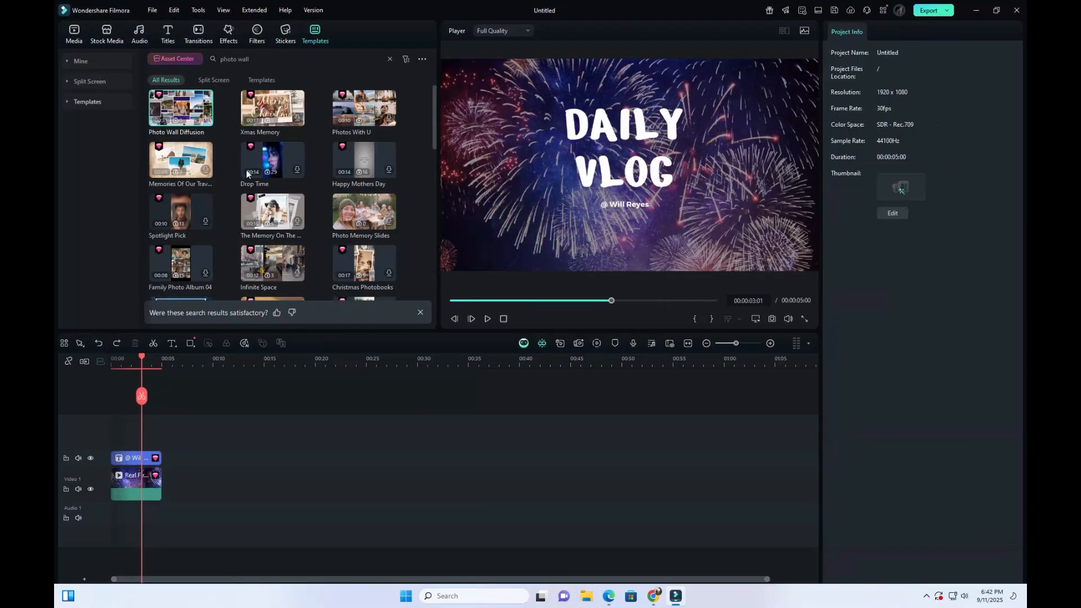
- Insert the Photo Wall Diffusion template at 5 seconds, after the fireworks clip, keeping the 1920x1080 30fps project settings, and preview it
drag(143, 356, 162, 360)
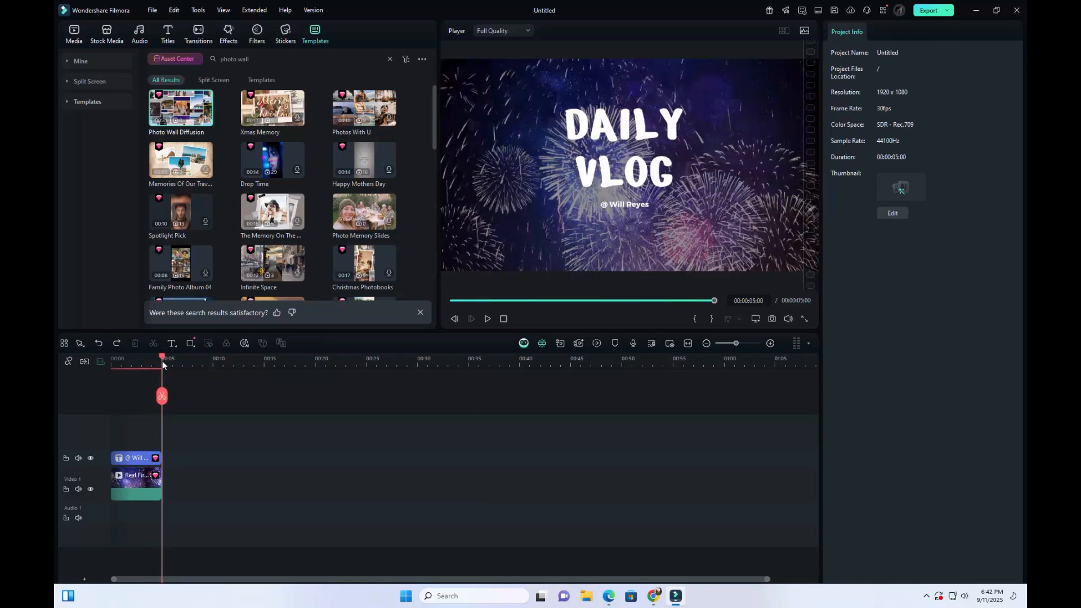
click(206, 120)
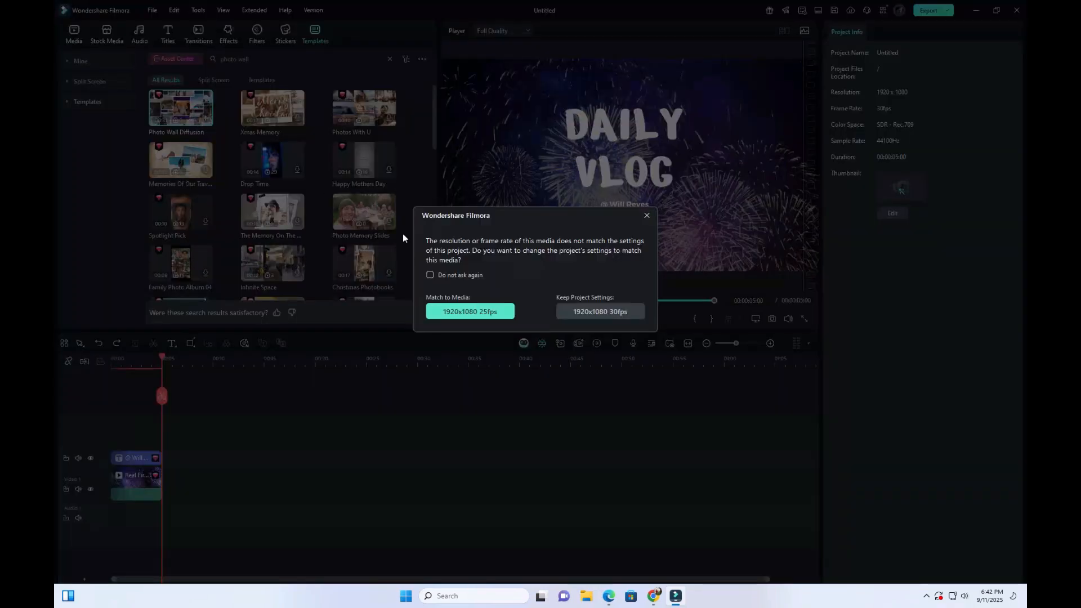
click(590, 313)
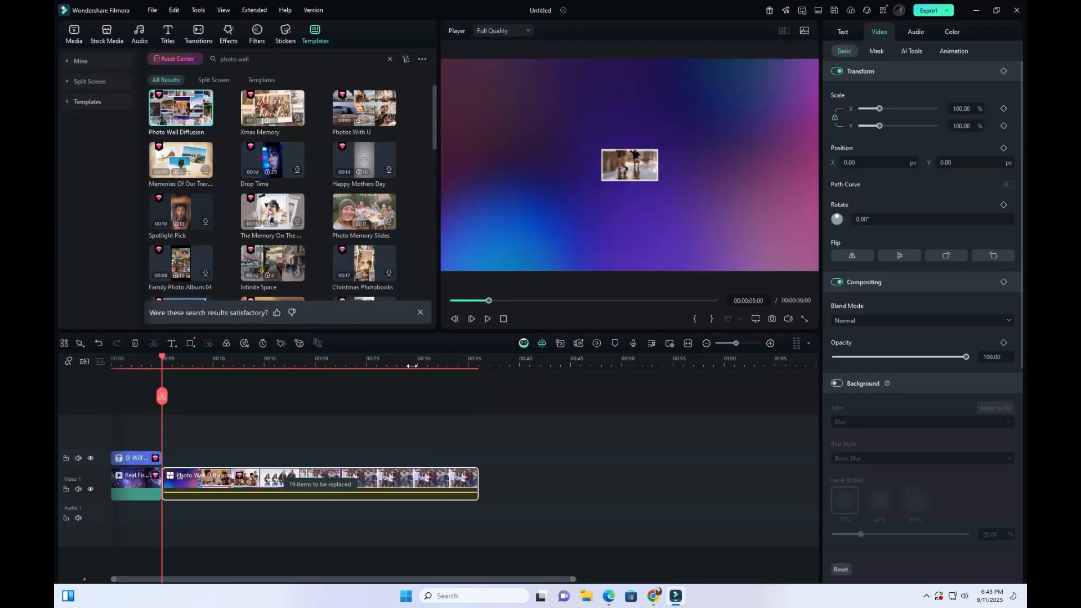
click(488, 320)
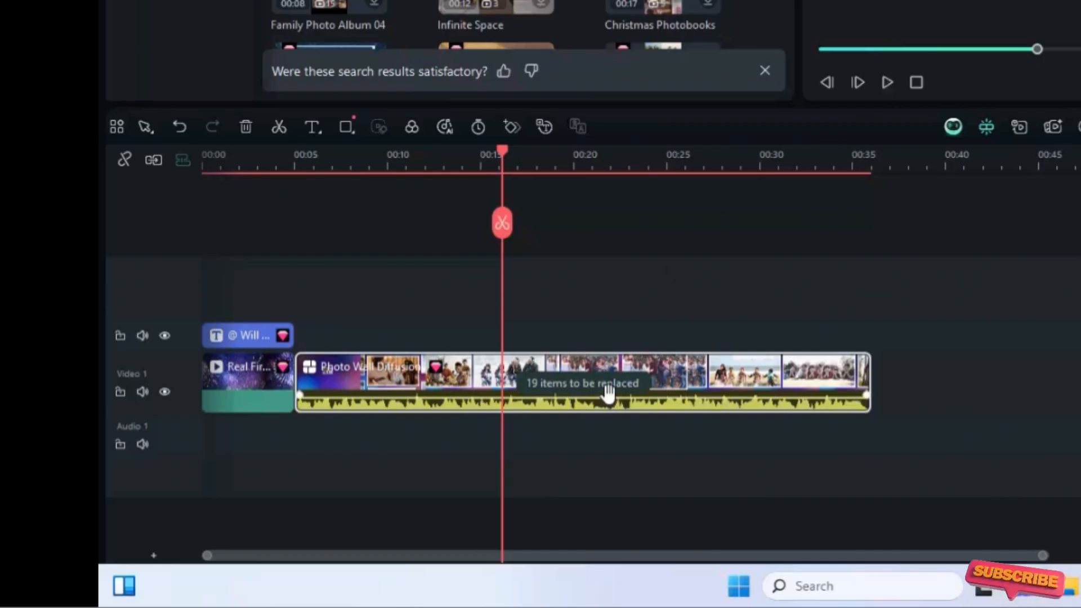
- Replace the placeholder pictures in the Photo Wall Diffusion template with the imported Pexels photos from the project media folder
click(588, 389)
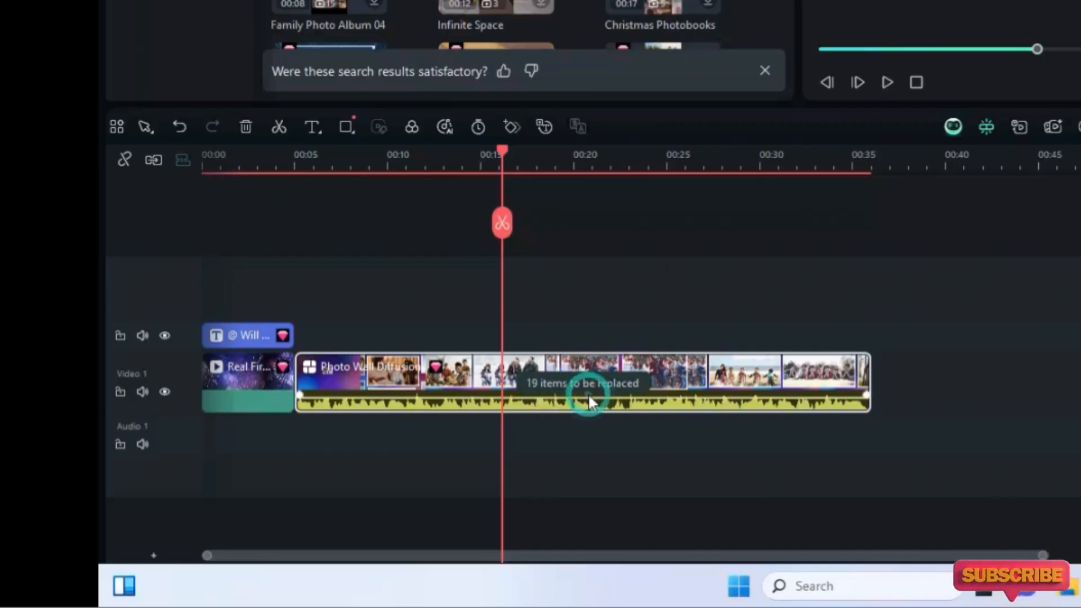
click(591, 388)
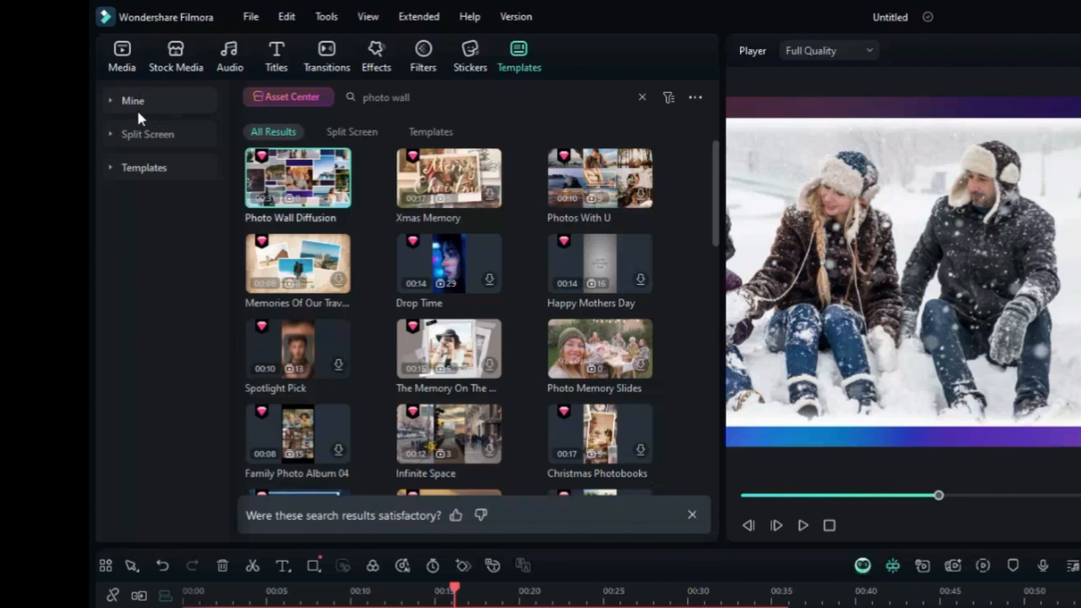
click(124, 67)
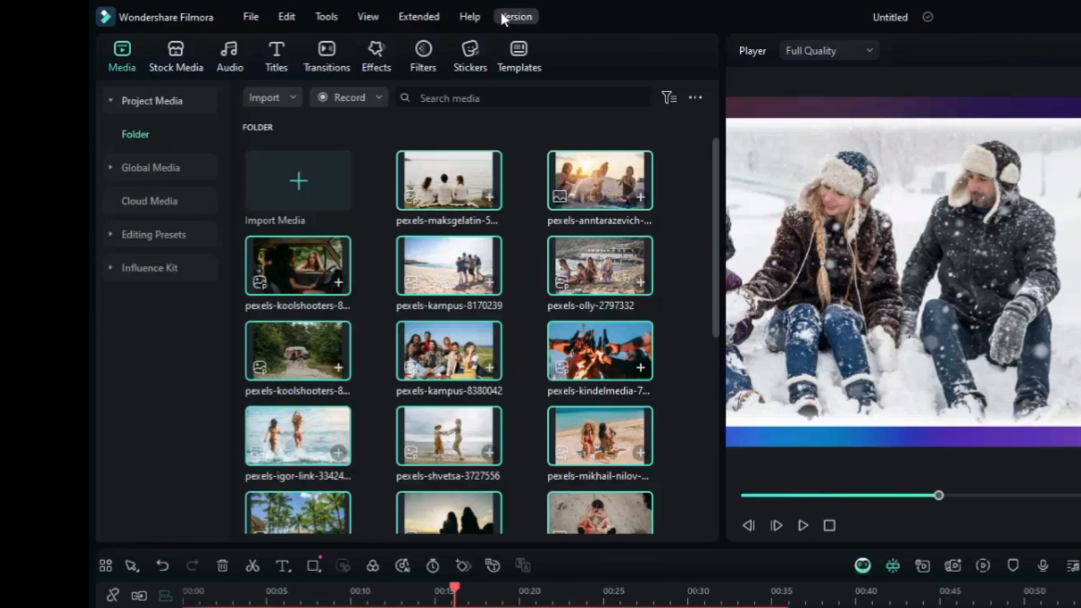
click(438, 182)
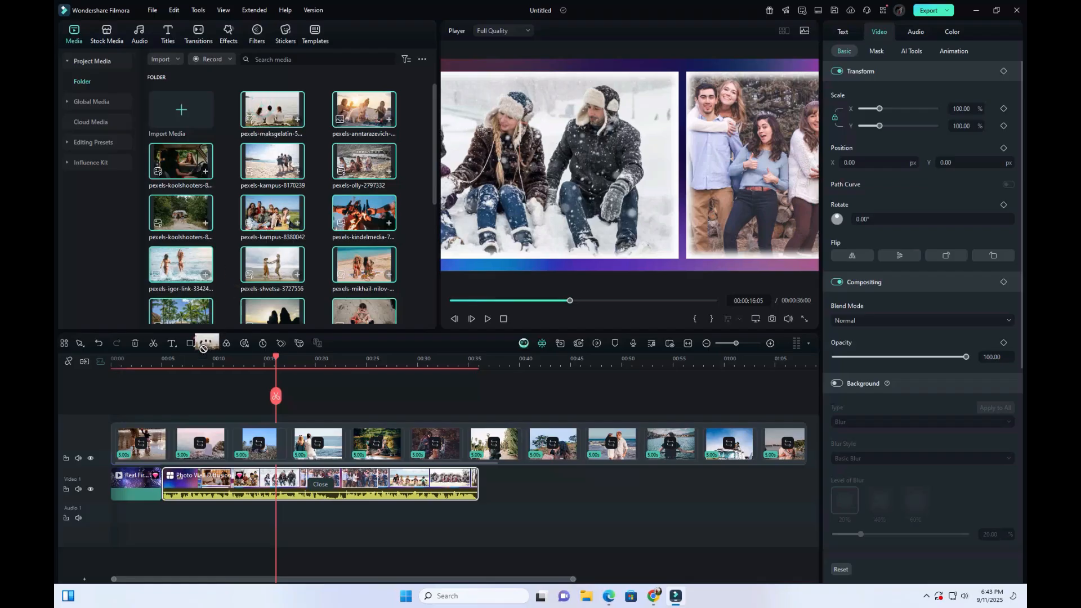
drag(203, 348, 175, 436)
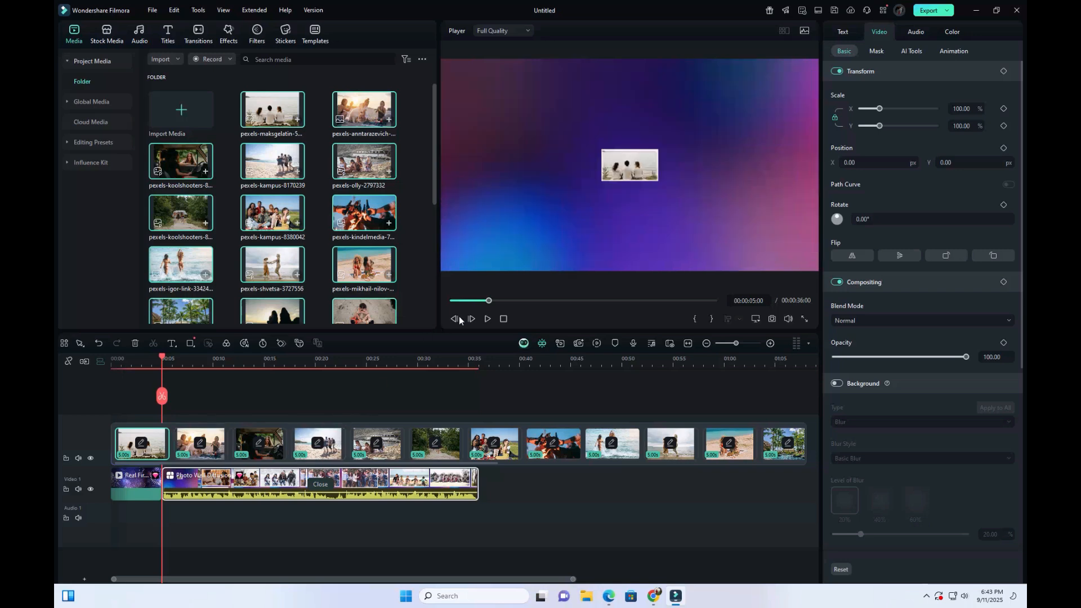
- Preview the edited video from the start and mute the Photo Wall Diffusion clip's audio
drag(489, 303, 428, 308)
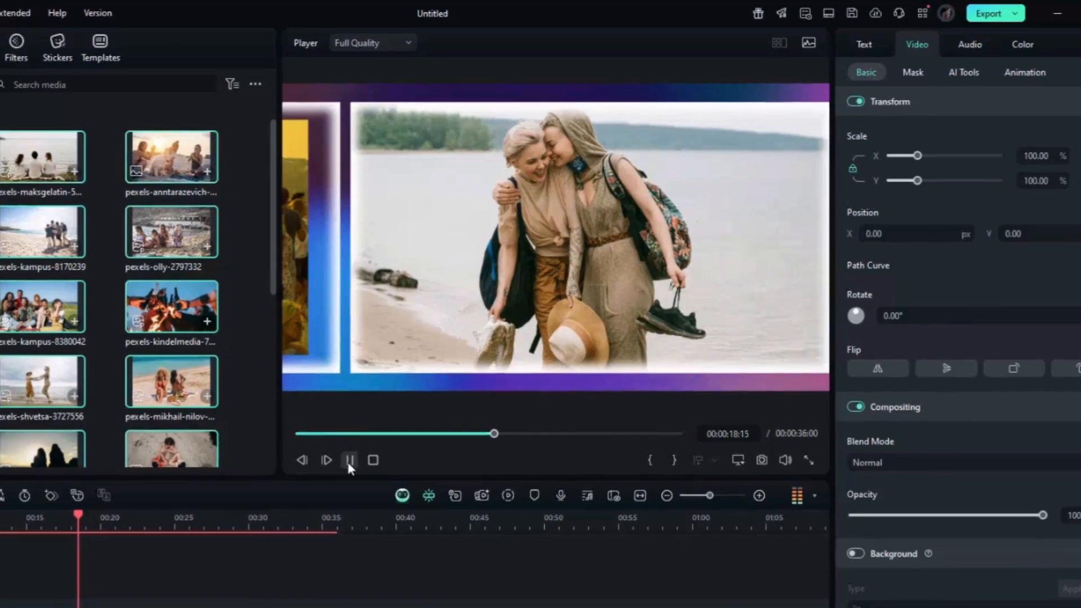
click(355, 454)
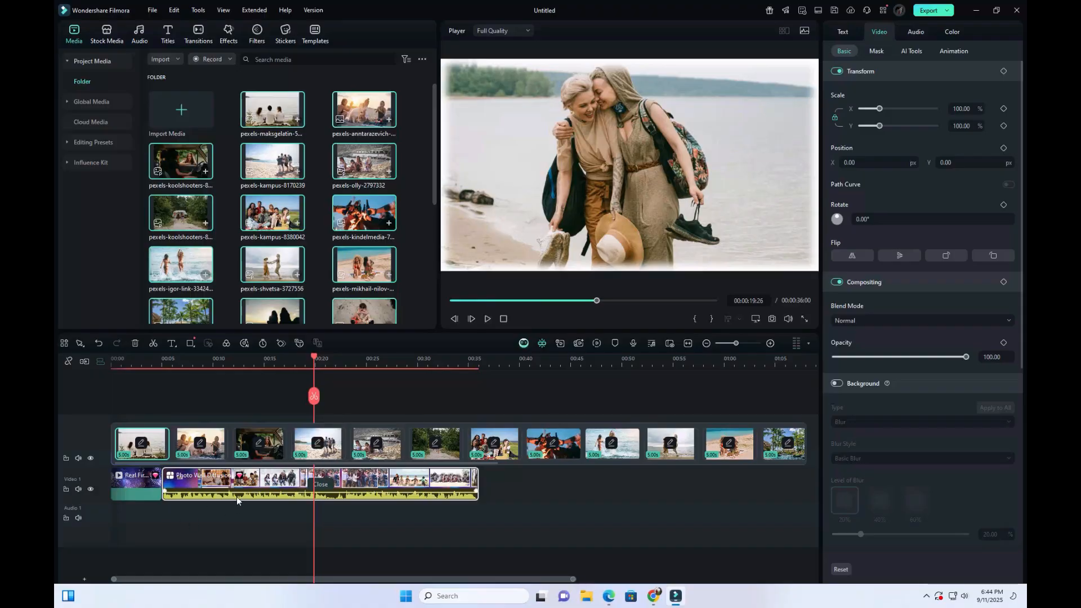
right_click(236, 497)
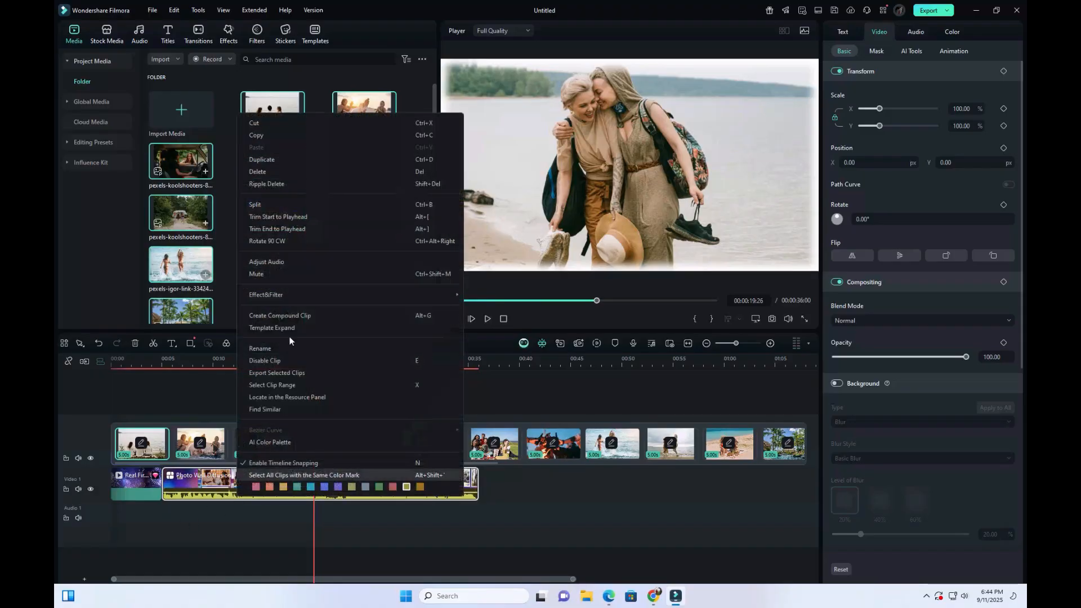
click(265, 275)
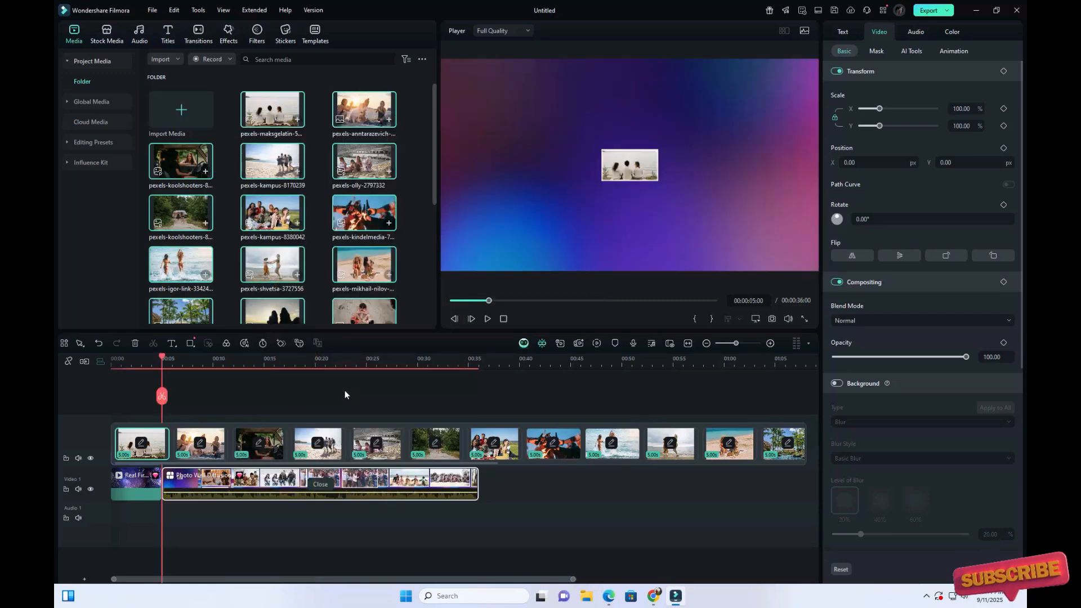
- Generate matching background music for the timeline media with Smart BGM Generation
click(245, 343)
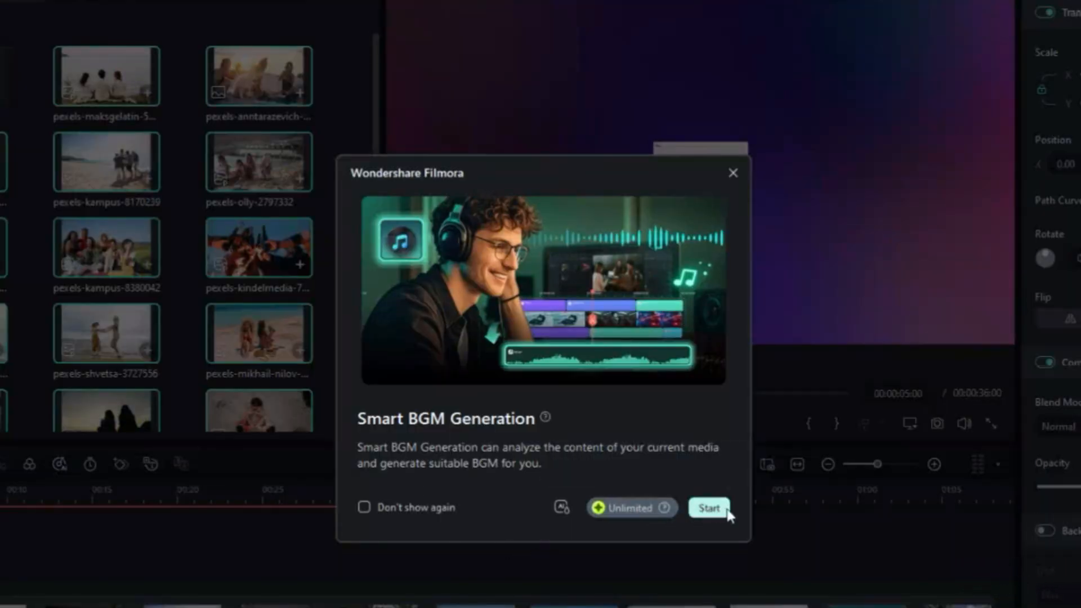
click(710, 509)
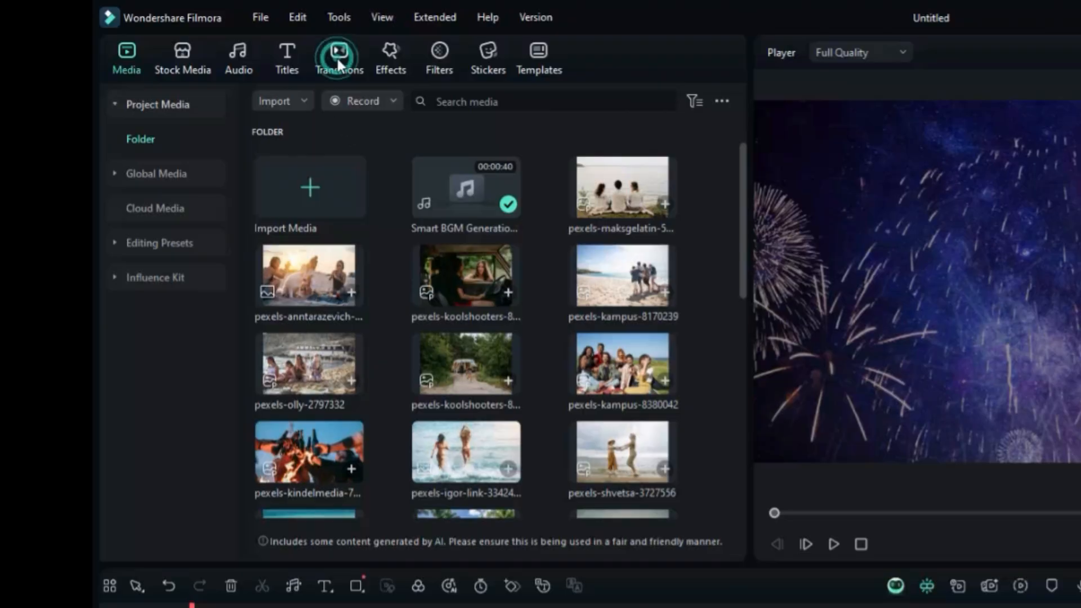
- Add the Page Curl transition between the fireworks clip and the Photo Wall Diffusion clip, and preview the video from the start
click(338, 62)
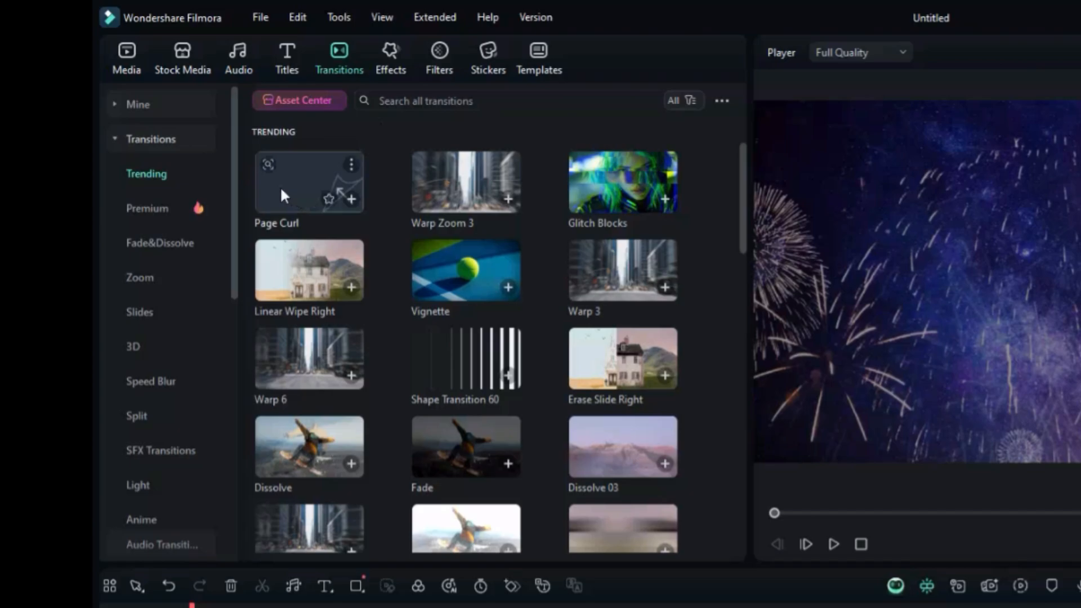
drag(280, 191, 163, 465)
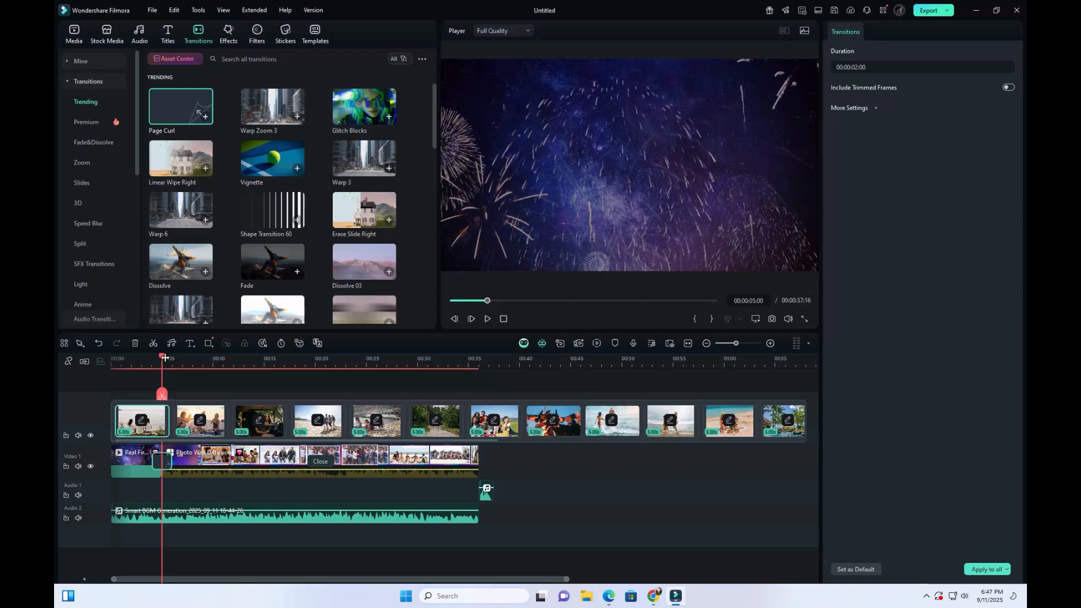
drag(161, 357, 62, 367)
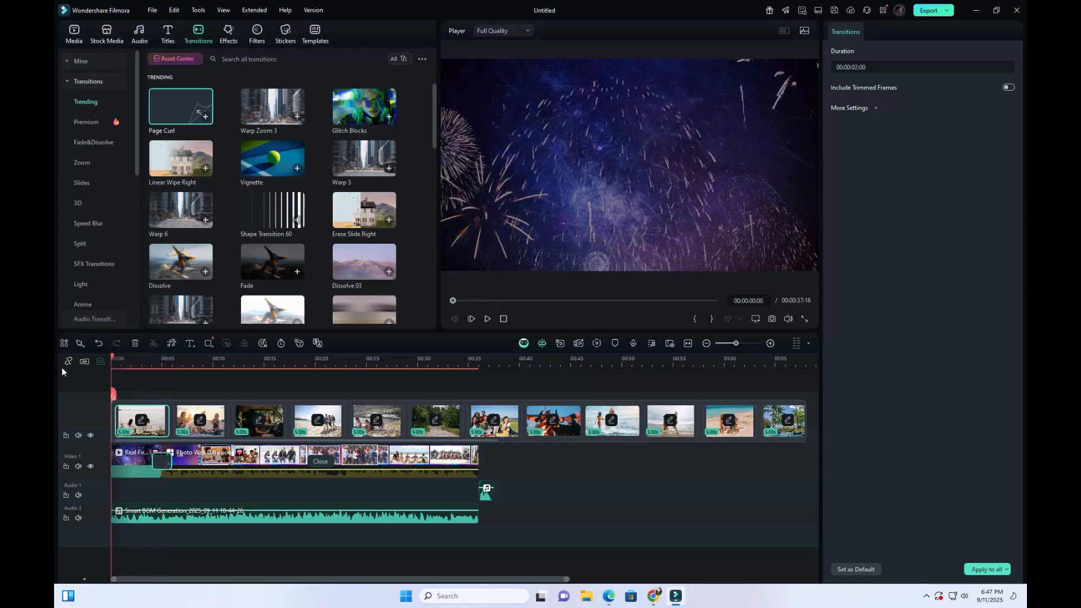
click(486, 321)
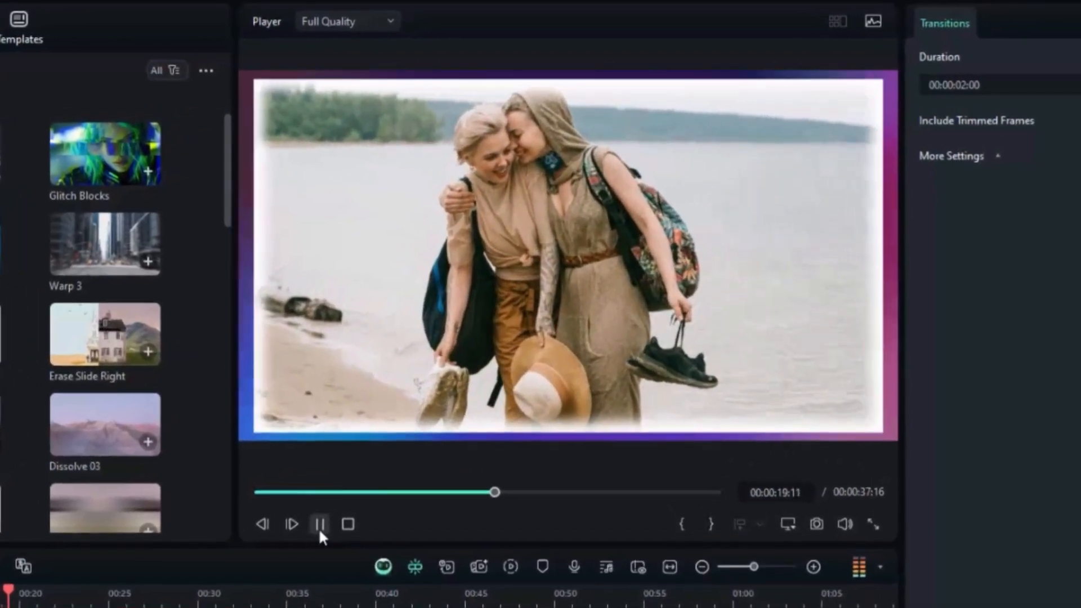
click(327, 518)
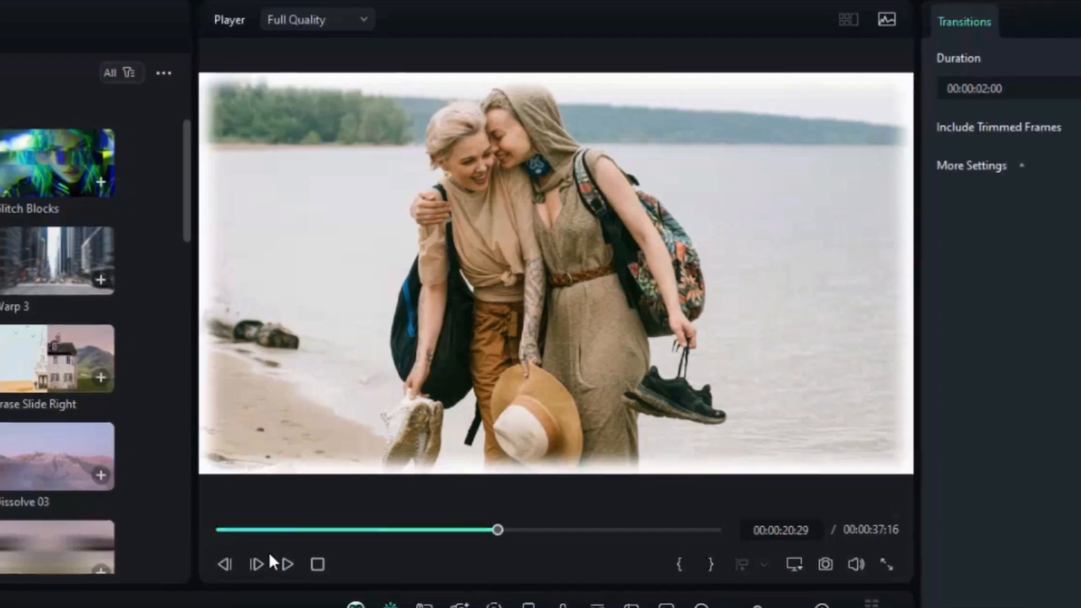